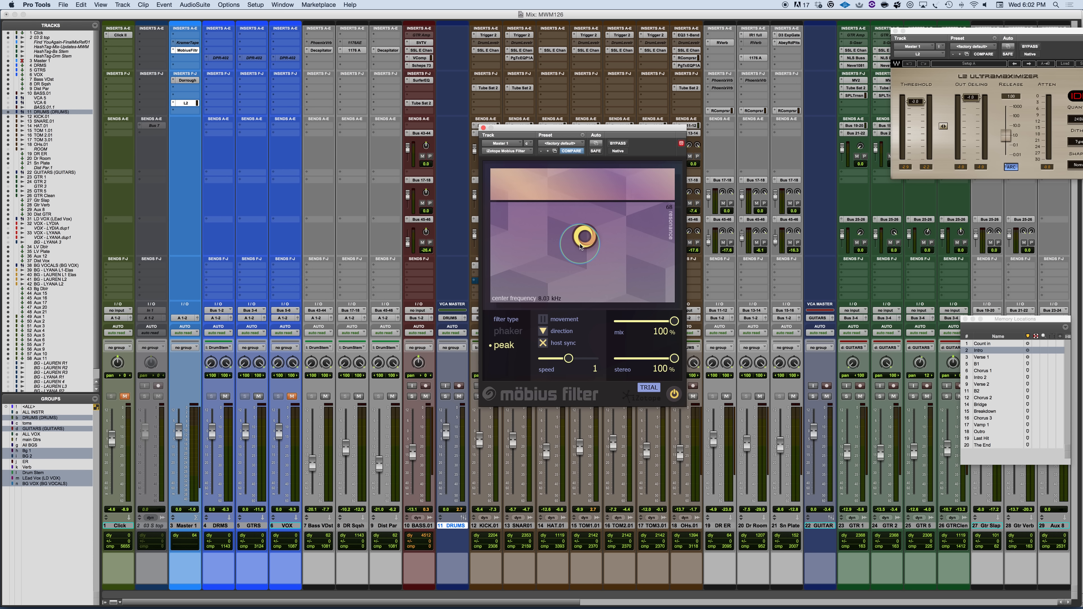
# Try the phaker filter type, return to peak, and set the filter motion direction to rising
pyautogui.click(504, 331)
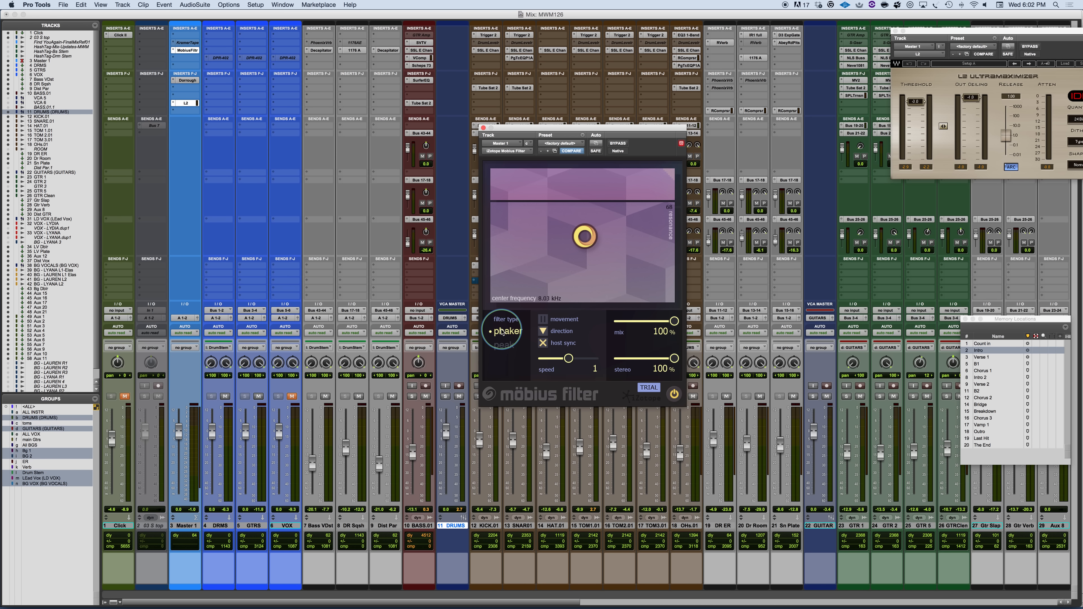
pyautogui.click(512, 349)
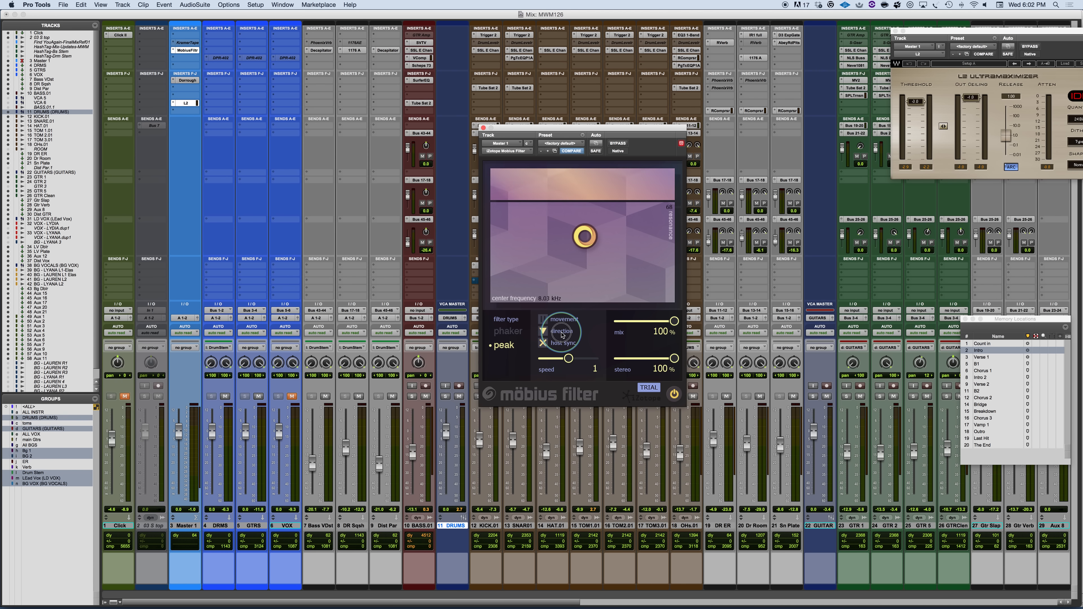
pyautogui.click(543, 332)
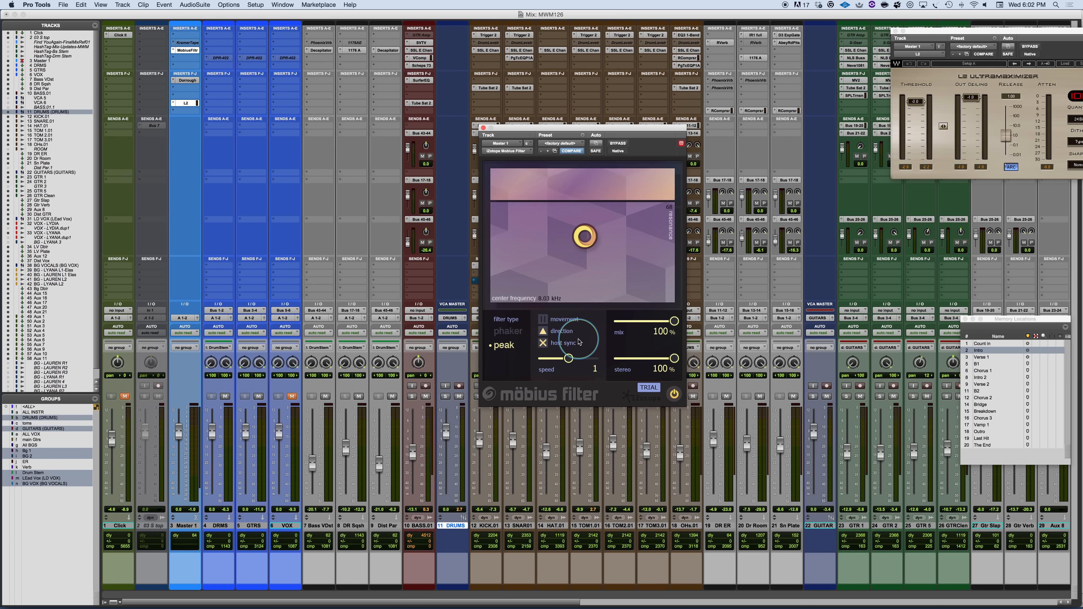
# Pause and resume the filter movement, and try an unsynced speed of 0.5 Hz before re-enabling host sync
pyautogui.click(543, 319)
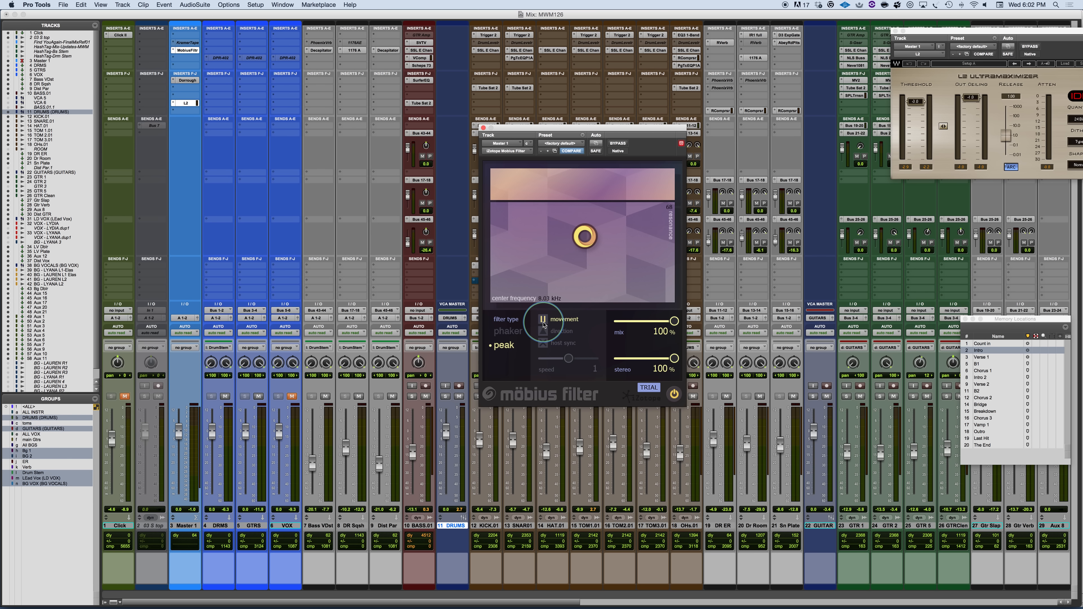
pyautogui.click(543, 321)
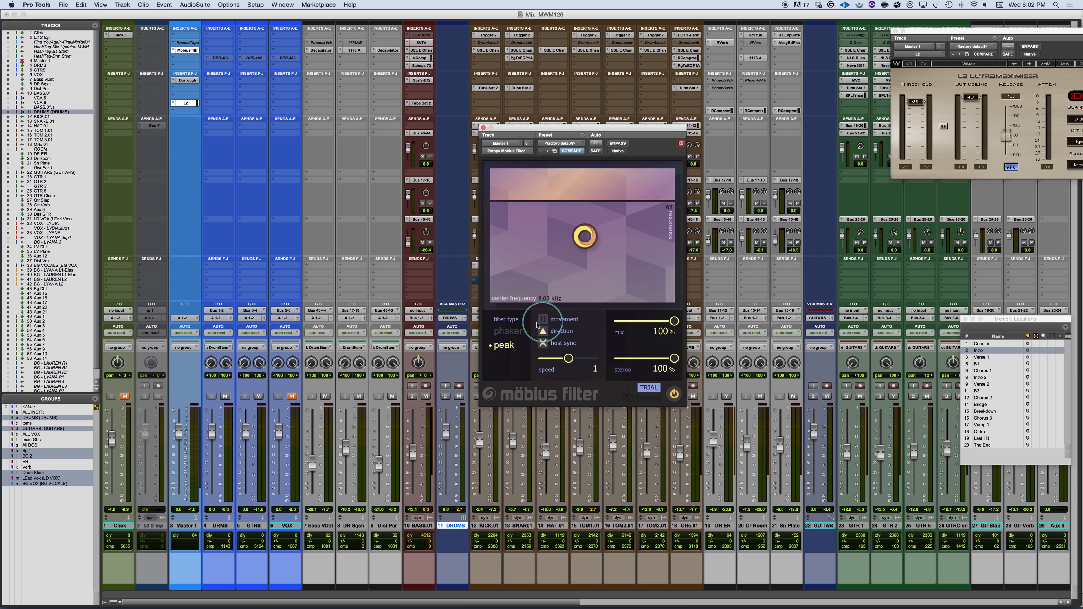
pyautogui.click(545, 346)
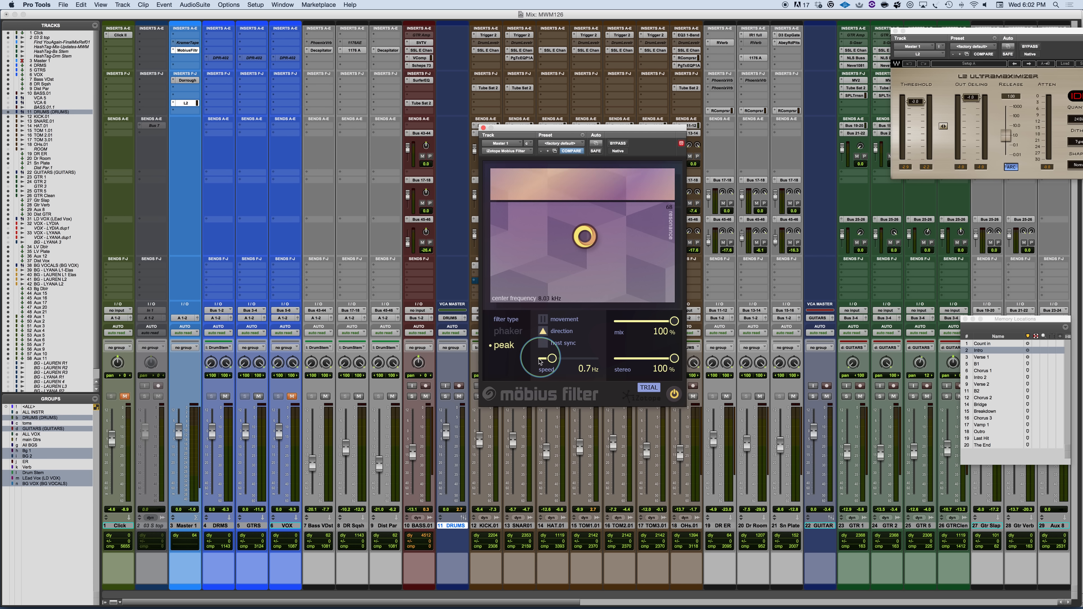
pyautogui.moveTo(551, 364)
pyautogui.mouseDown()
pyautogui.moveTo(532, 364)
pyautogui.moveTo(610, 364)
pyautogui.moveTo(549, 363)
pyautogui.mouseUp()
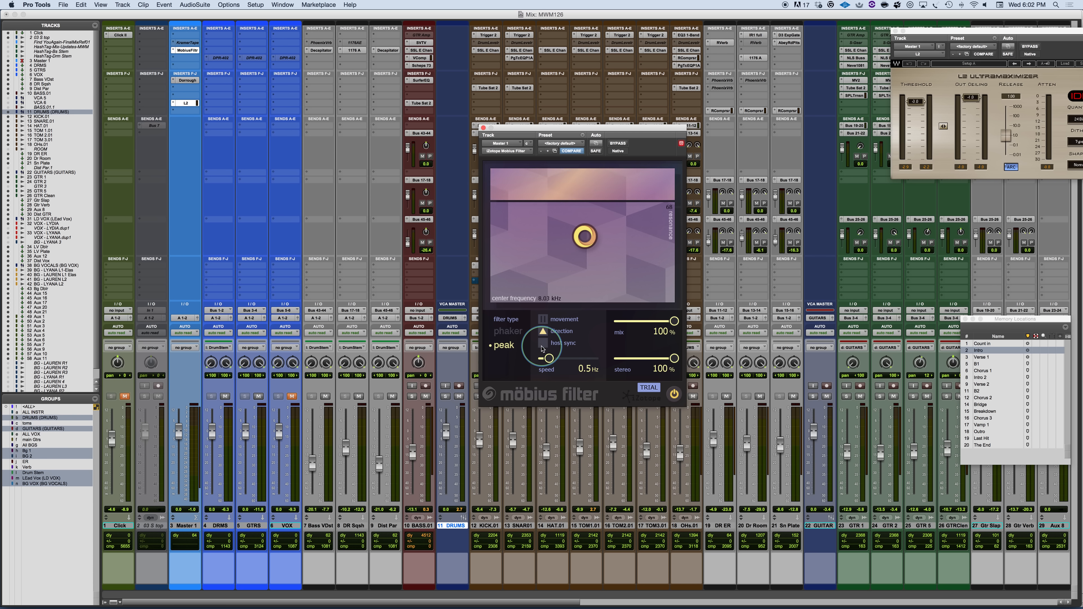
pyautogui.click(543, 344)
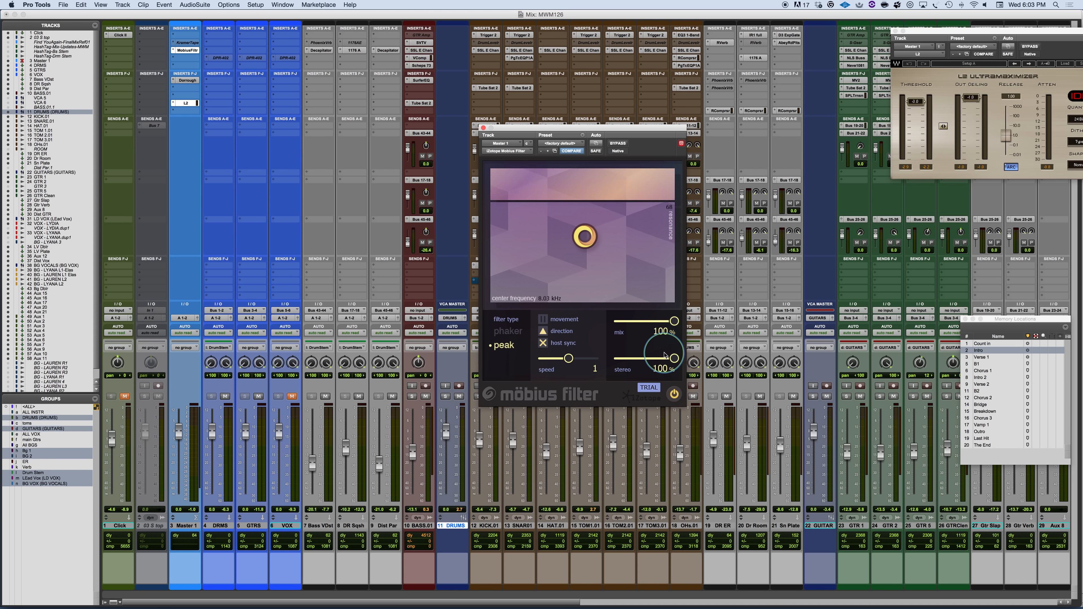
# Try the stereo and mix amounts, returning both to 100%, and switch the filter's power off and on again
pyautogui.moveTo(675, 360); pyautogui.dragTo(698, 363)
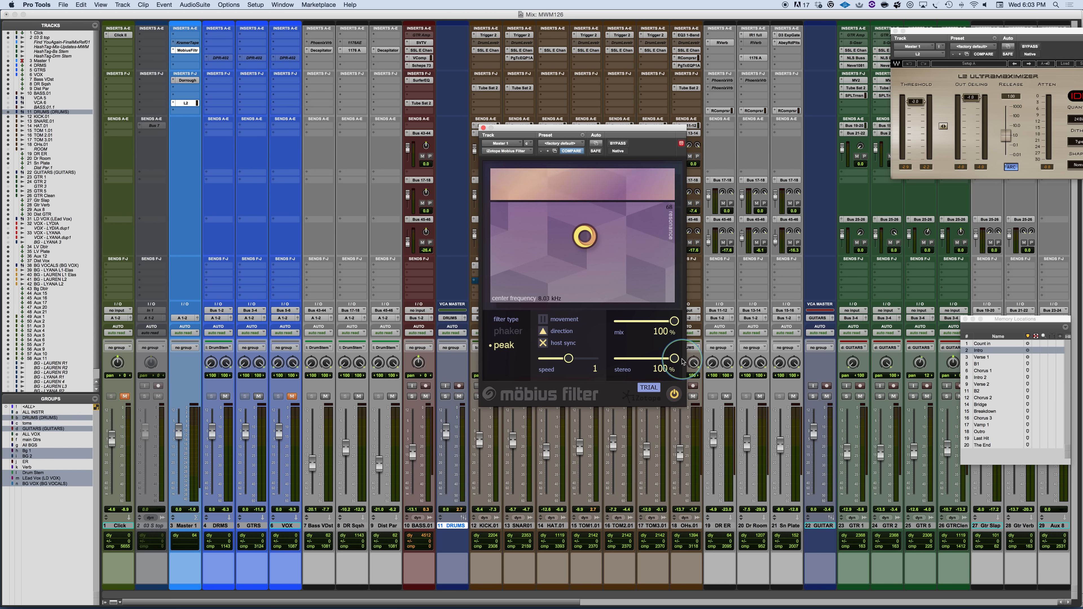
pyautogui.moveTo(676, 362)
pyautogui.mouseDown()
pyautogui.moveTo(607, 361)
pyautogui.moveTo(692, 363)
pyautogui.mouseUp()
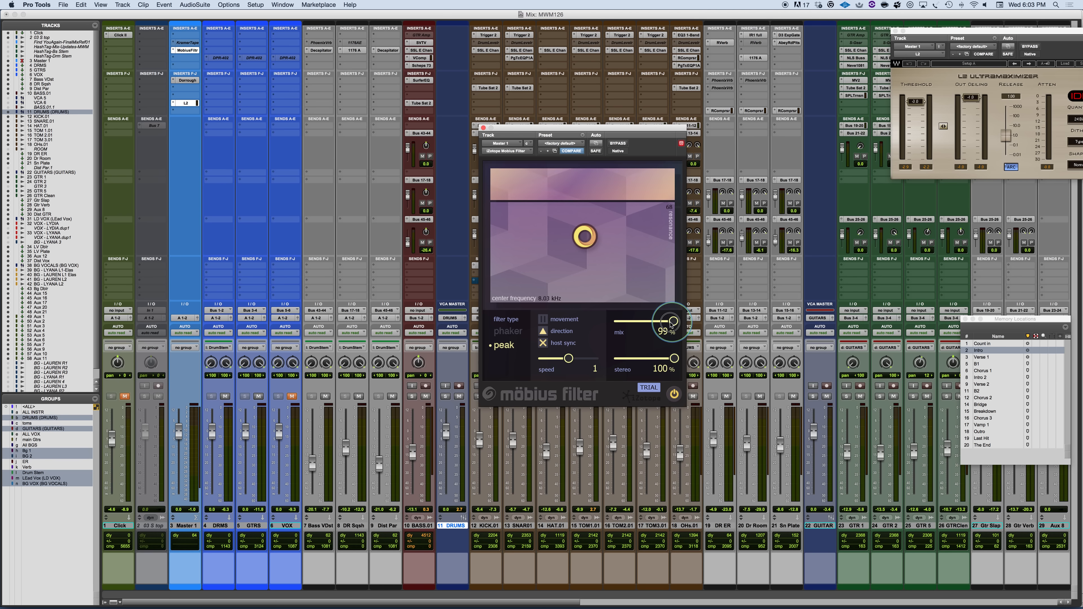
pyautogui.moveTo(674, 321); pyautogui.dragTo(699, 330)
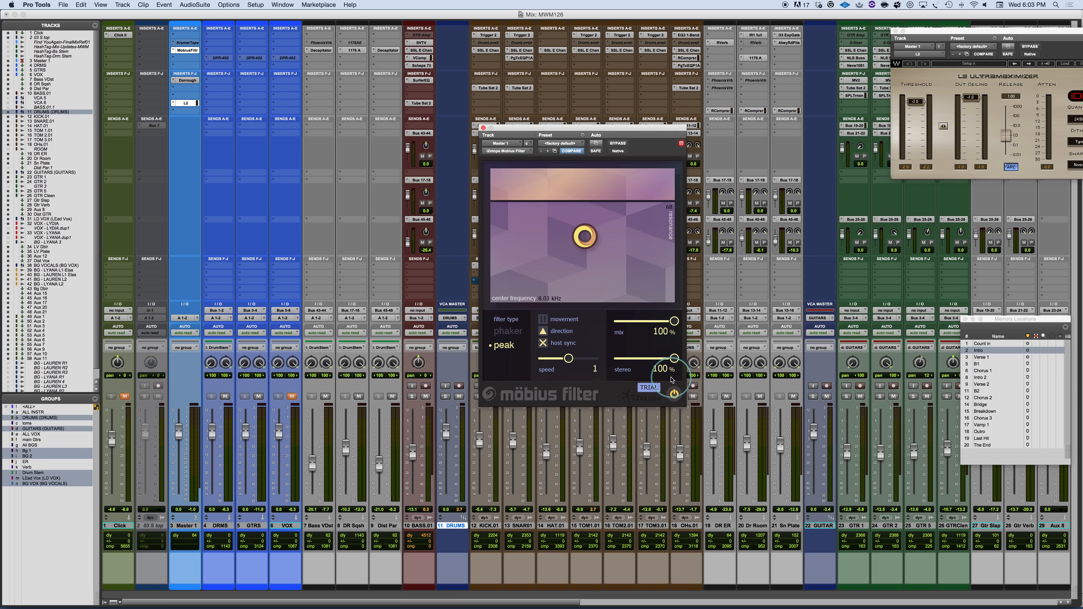
pyautogui.click(674, 394)
pyautogui.click(674, 395)
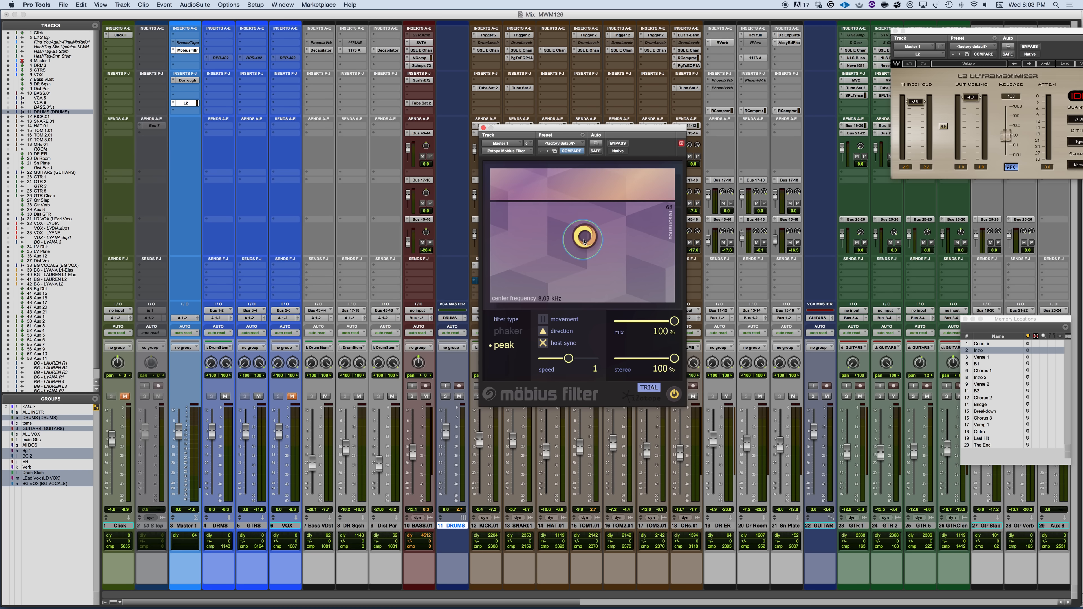
# Try several center frequency and resonance combinations with the filter node, ending at a center frequency of about 7.48 kHz
pyautogui.moveTo(584, 242)
pyautogui.mouseDown()
pyautogui.moveTo(575, 252)
pyautogui.moveTo(595, 251)
pyautogui.mouseUp()
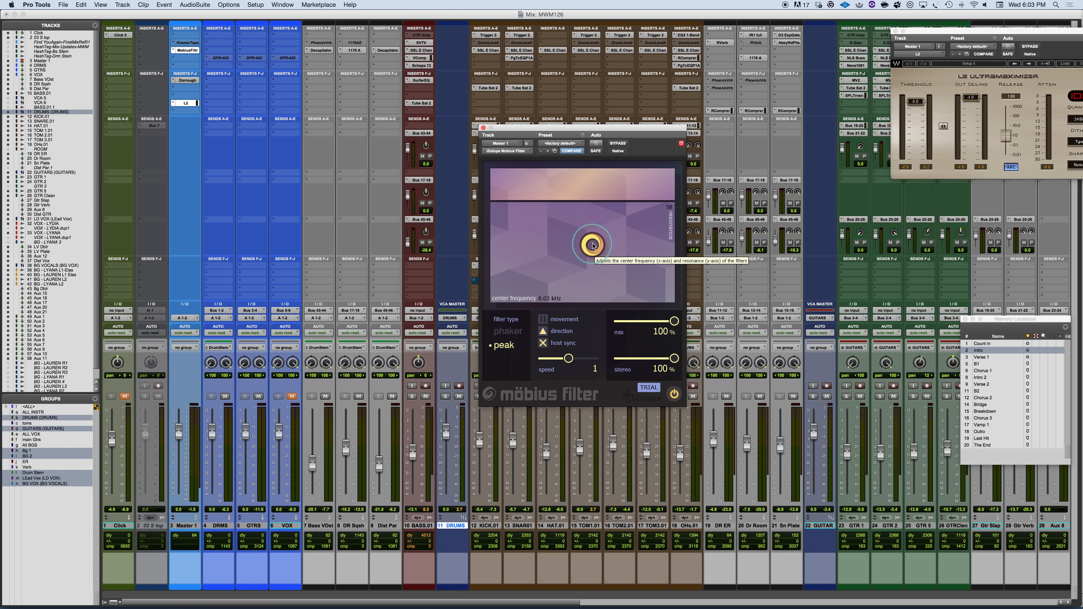
pyautogui.moveTo(594, 246); pyautogui.dragTo(580, 244)
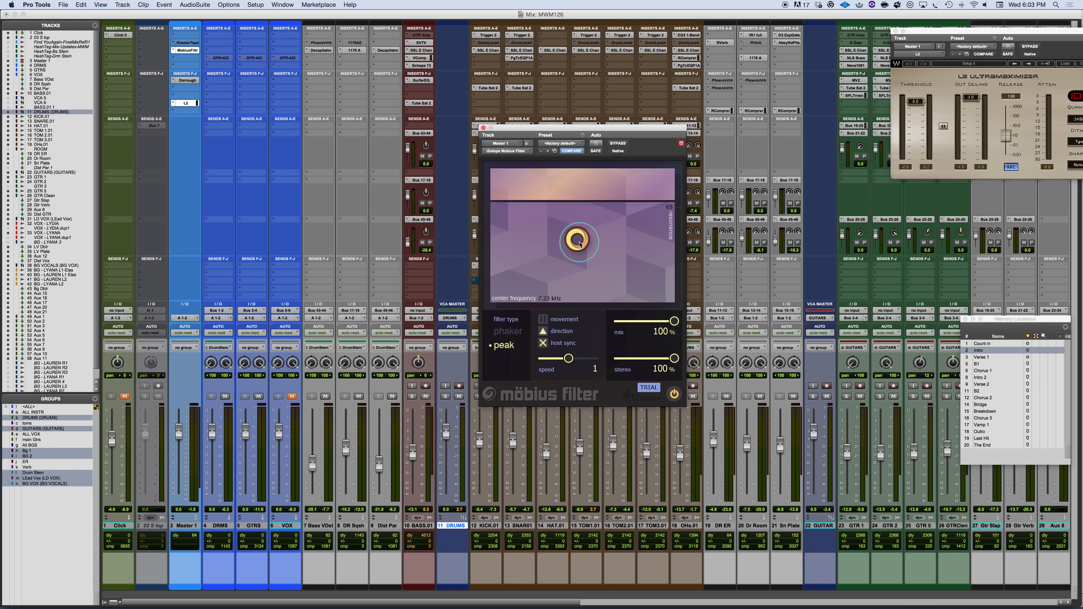
pyautogui.moveTo(580, 244); pyautogui.dragTo(563, 263)
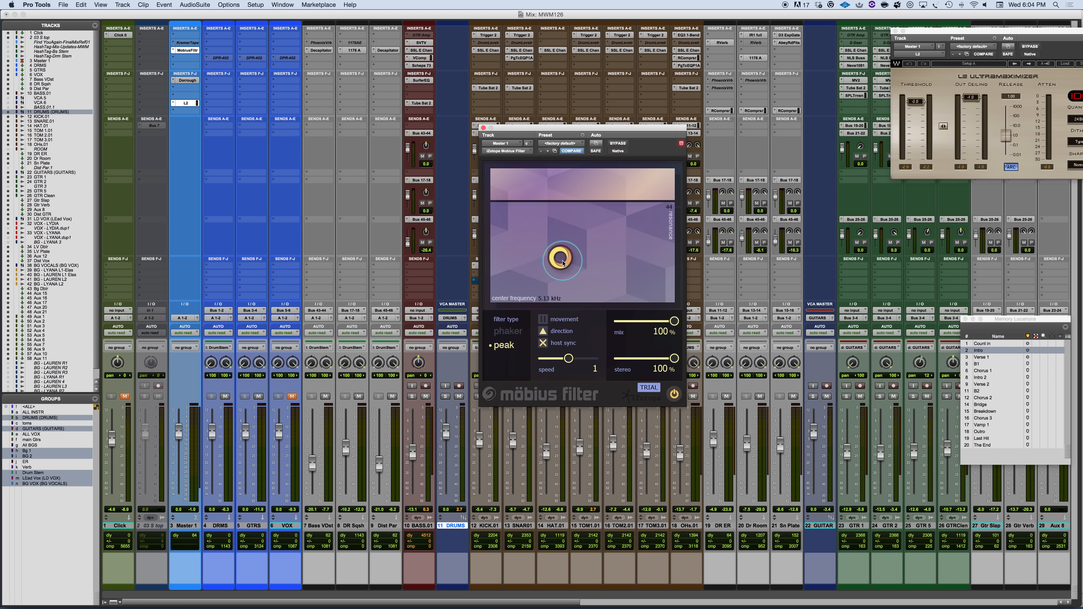
pyautogui.moveTo(563, 263); pyautogui.dragTo(591, 210)
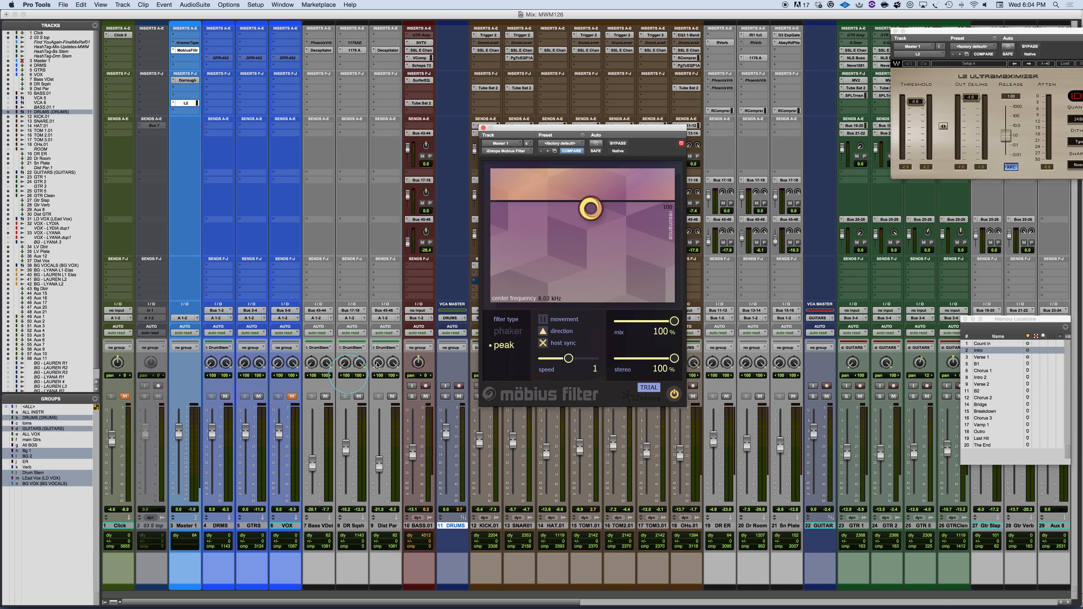
pyautogui.moveTo(595, 207); pyautogui.dragTo(576, 254)
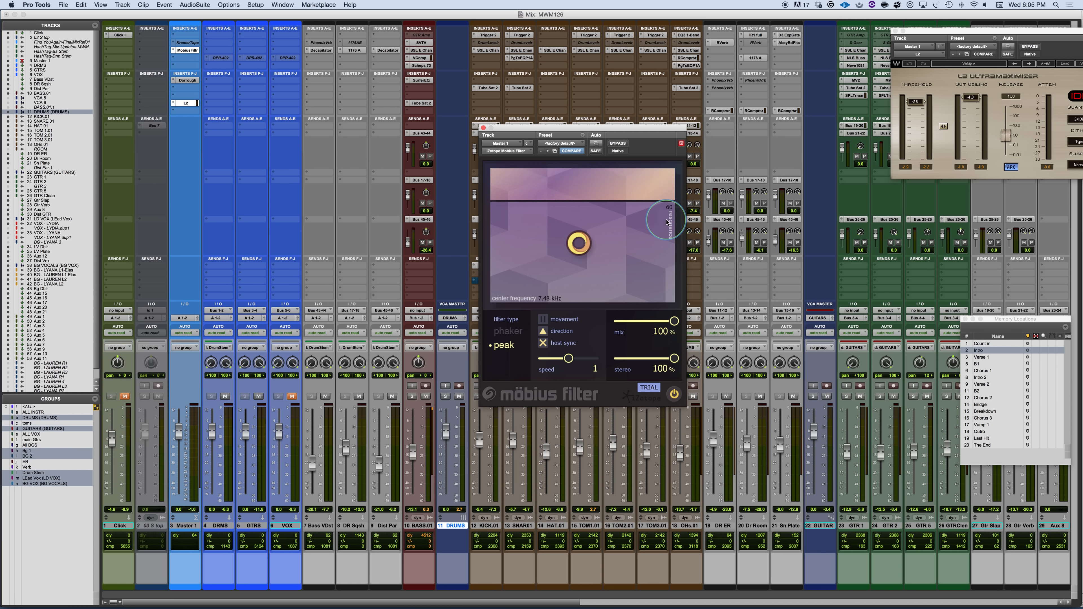
# Enable plug-in automation for the Mobius Filter's Center Frequency and Resonance parameters
pyautogui.click(595, 135)
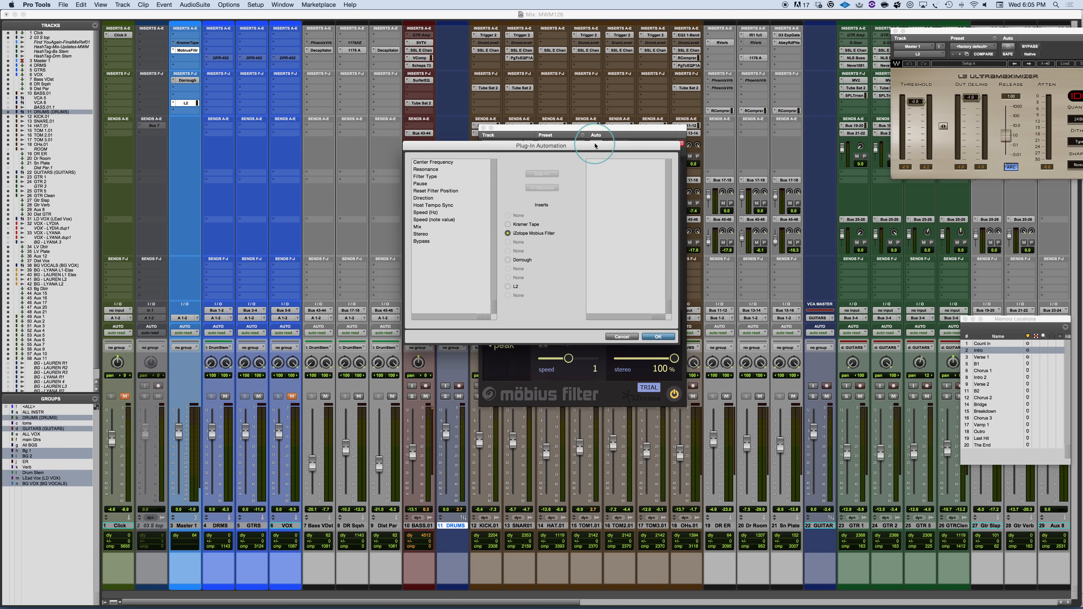
pyautogui.click(433, 162)
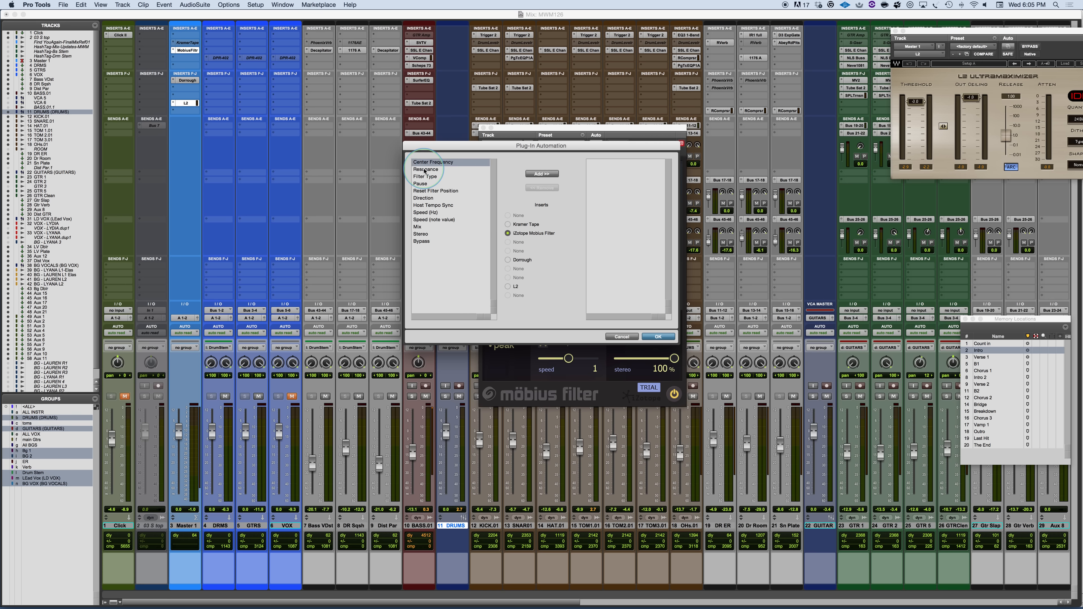
pyautogui.keyDown('shift'); pyautogui.click(425, 171); pyautogui.keyUp('shift')
pyautogui.click(534, 174)
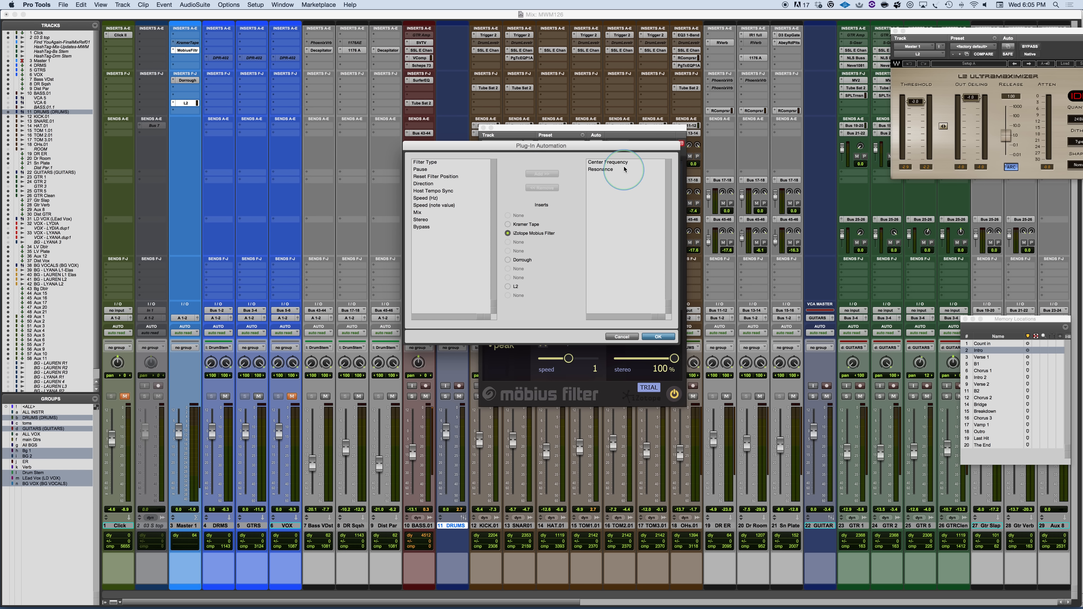
pyautogui.click(657, 337)
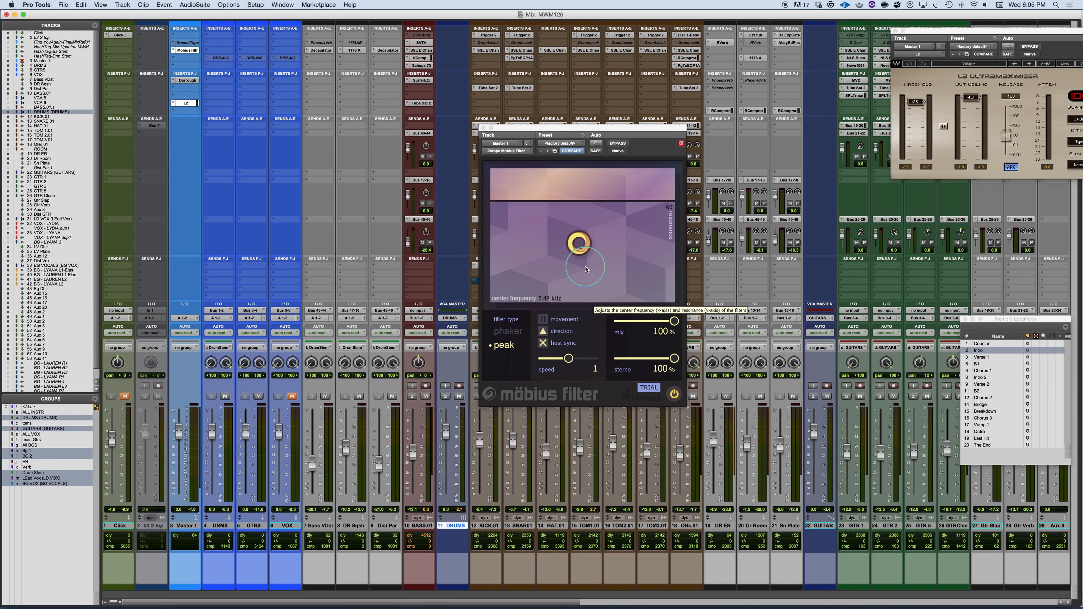
# Audition the falling direction at synced speeds of 2, 8 and 1/8, and restore the rising direction and a speed of 1
pyautogui.click(543, 332)
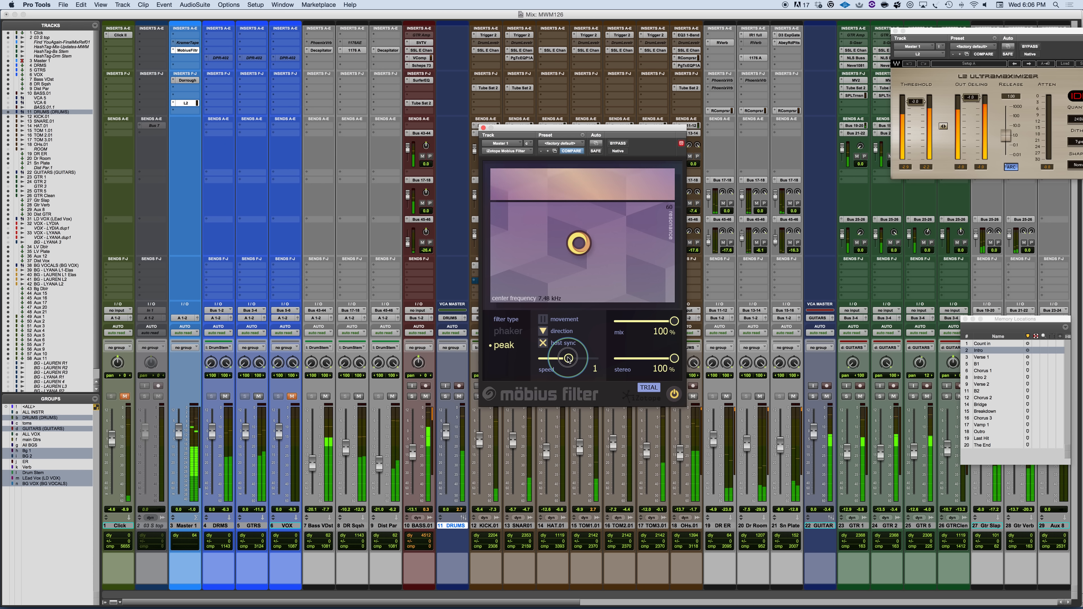
pyautogui.moveTo(568, 358); pyautogui.dragTo(558, 361)
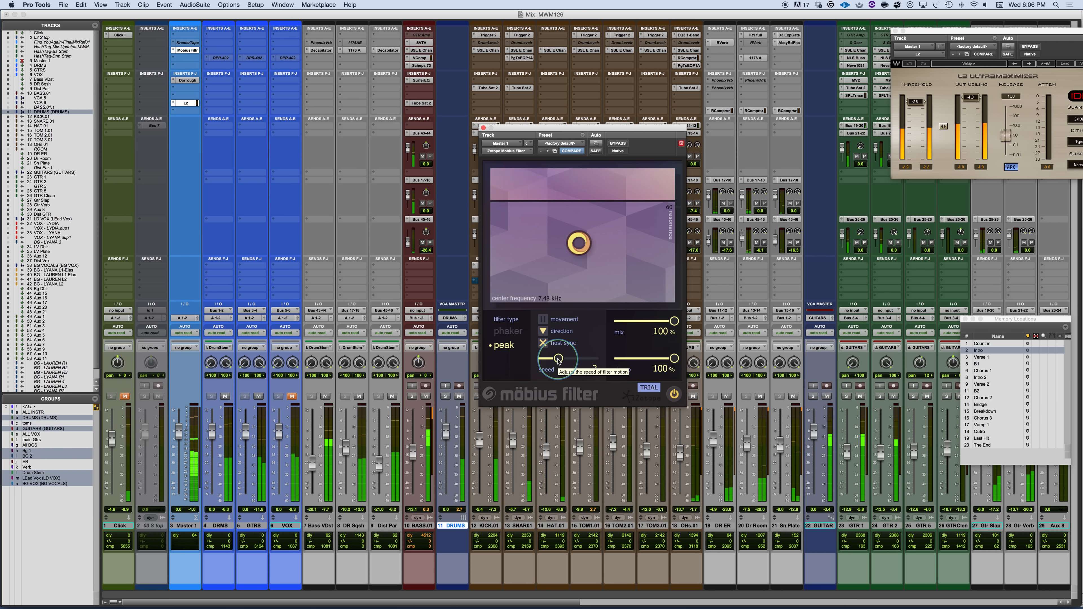
pyautogui.moveTo(558, 360); pyautogui.dragTo(493, 360)
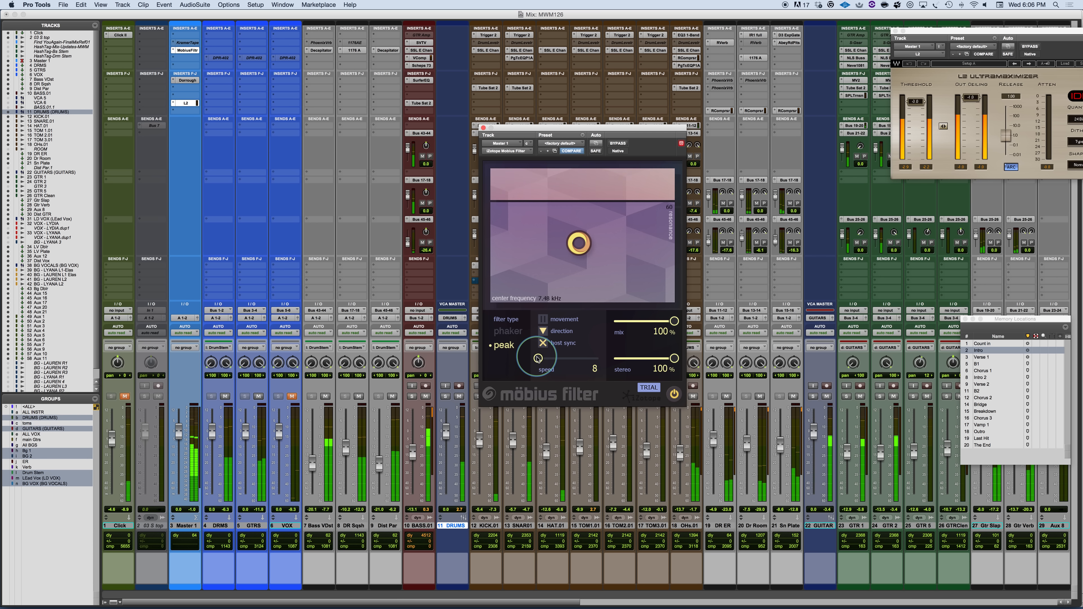
pyautogui.moveTo(537, 358); pyautogui.dragTo(607, 360)
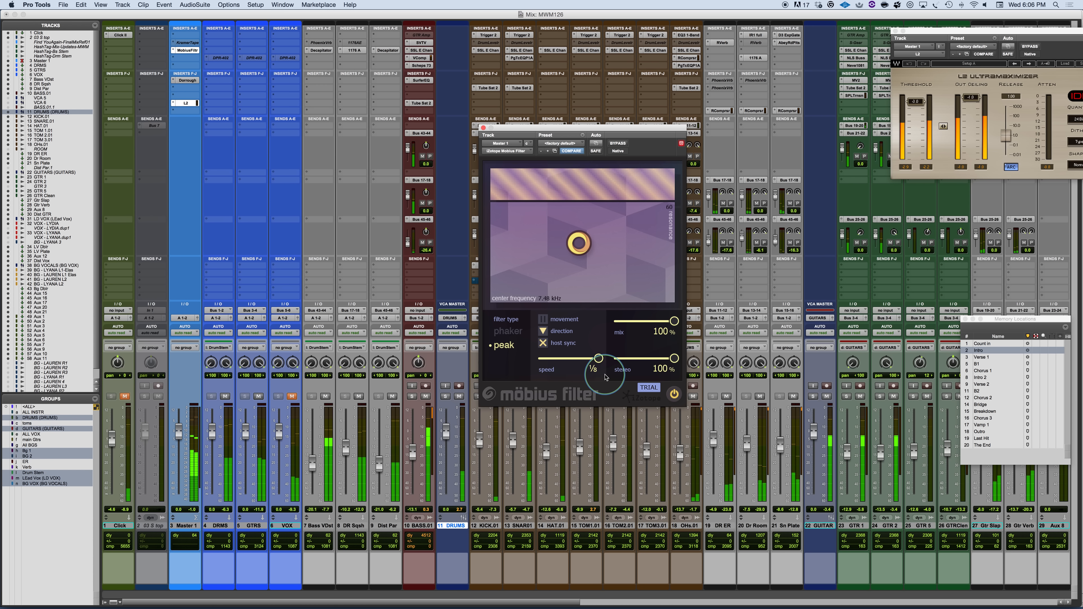
pyautogui.click(543, 331)
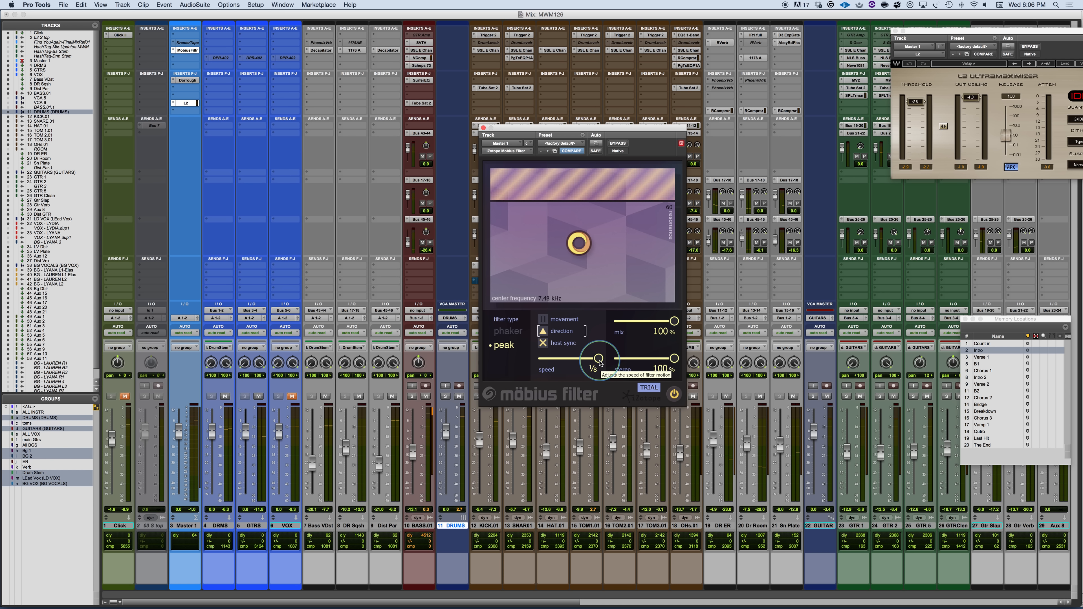
pyautogui.moveTo(599, 362); pyautogui.dragTo(571, 362)
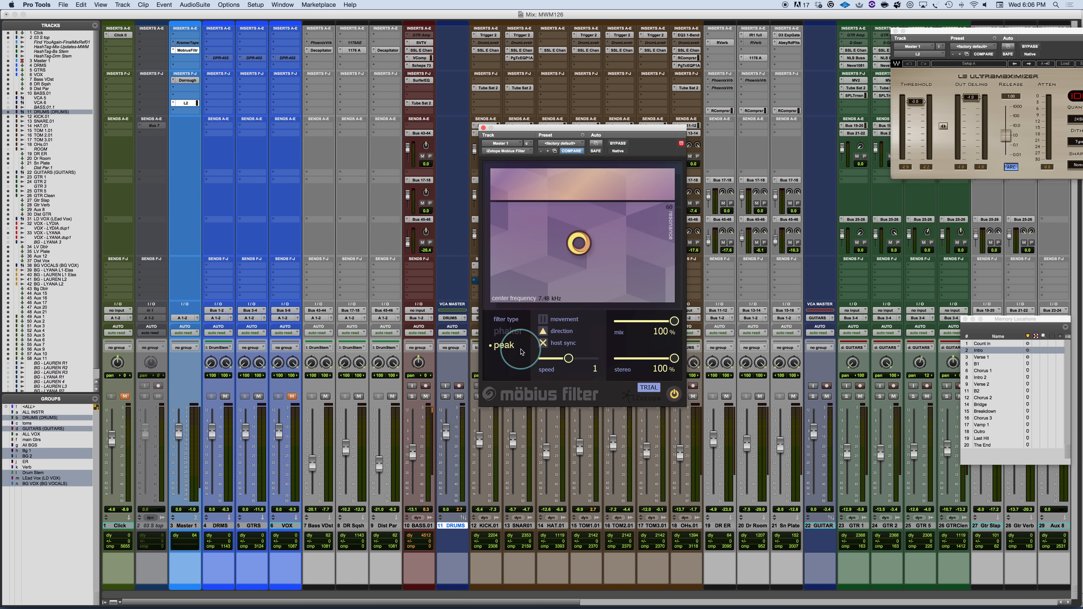
# Switch the filter type to phaker and raise the filter node's center frequency and resonance
pyautogui.click(503, 335)
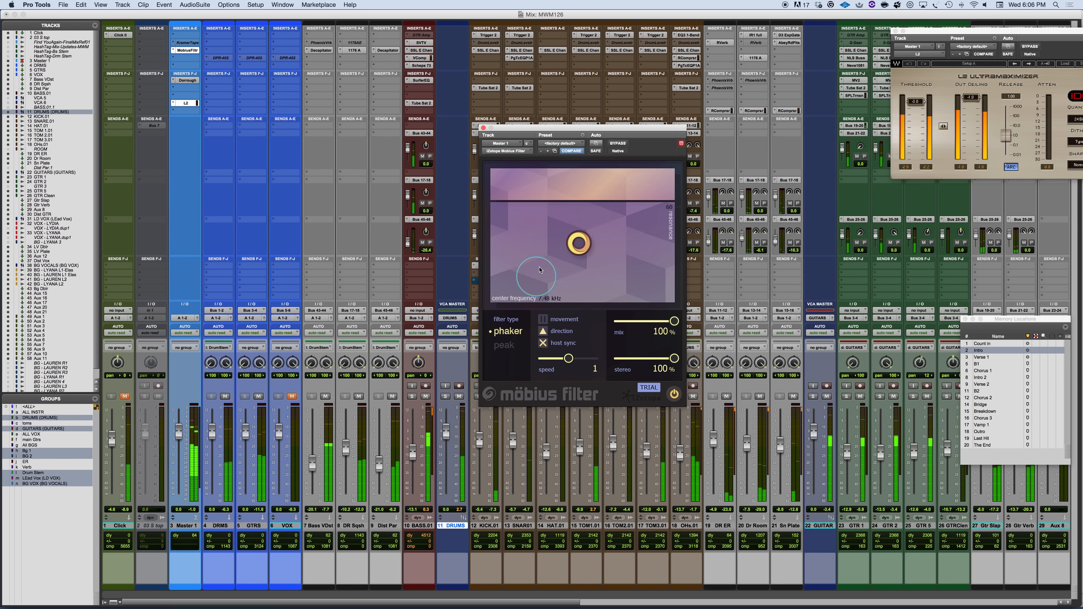
pyautogui.moveTo(585, 245); pyautogui.dragTo(632, 238)
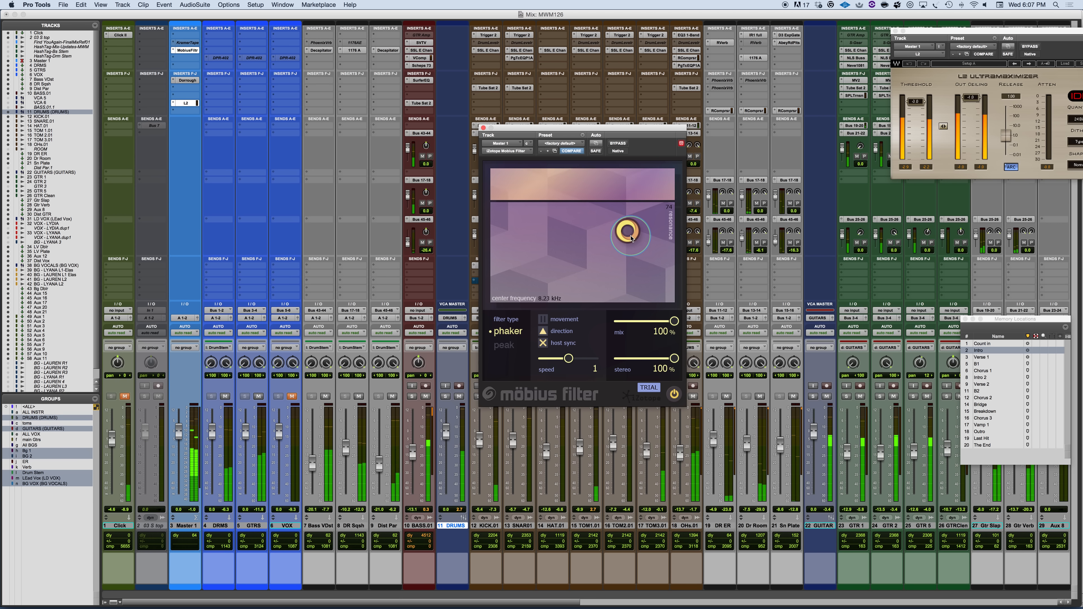
# Set the phaker filter's synced speed to 2 and compare both motion directions, ending on falling
pyautogui.click(543, 332)
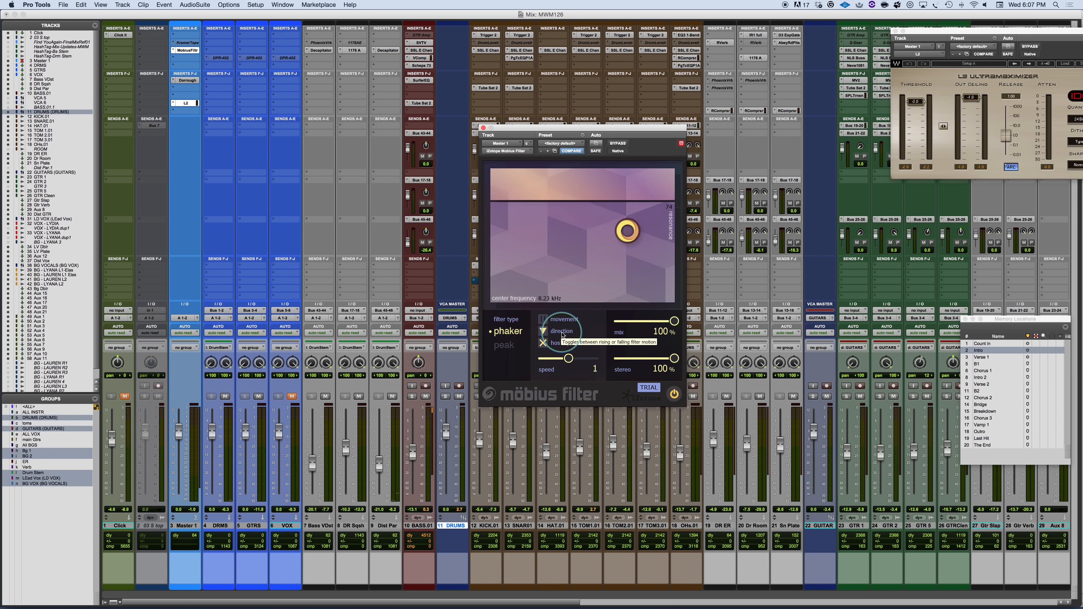
pyautogui.moveTo(569, 359)
pyautogui.mouseDown()
pyautogui.moveTo(543, 363)
pyautogui.moveTo(557, 363)
pyautogui.mouseUp()
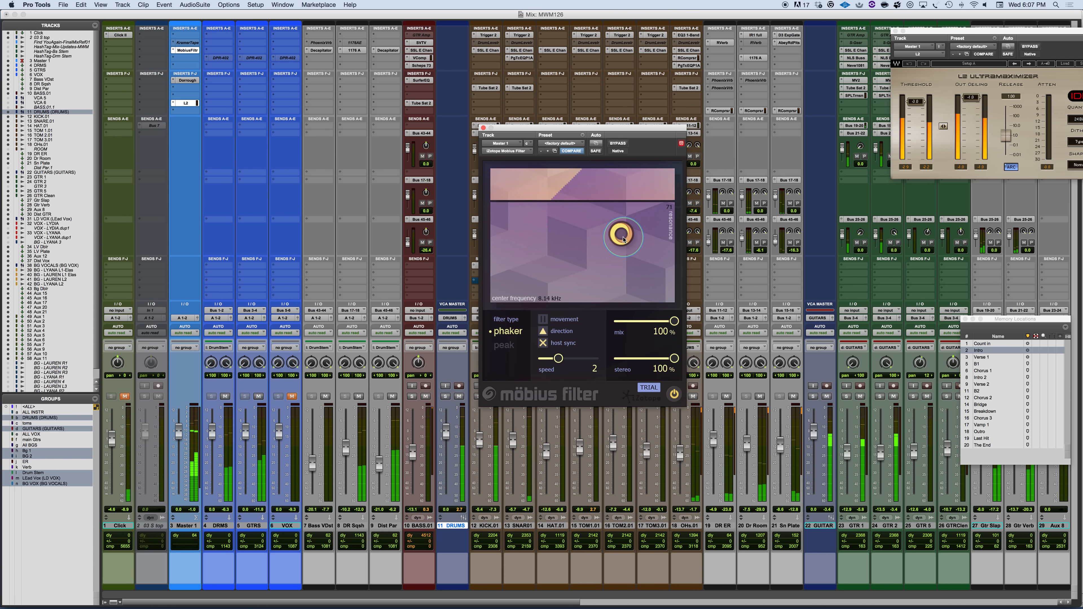
pyautogui.click(544, 333)
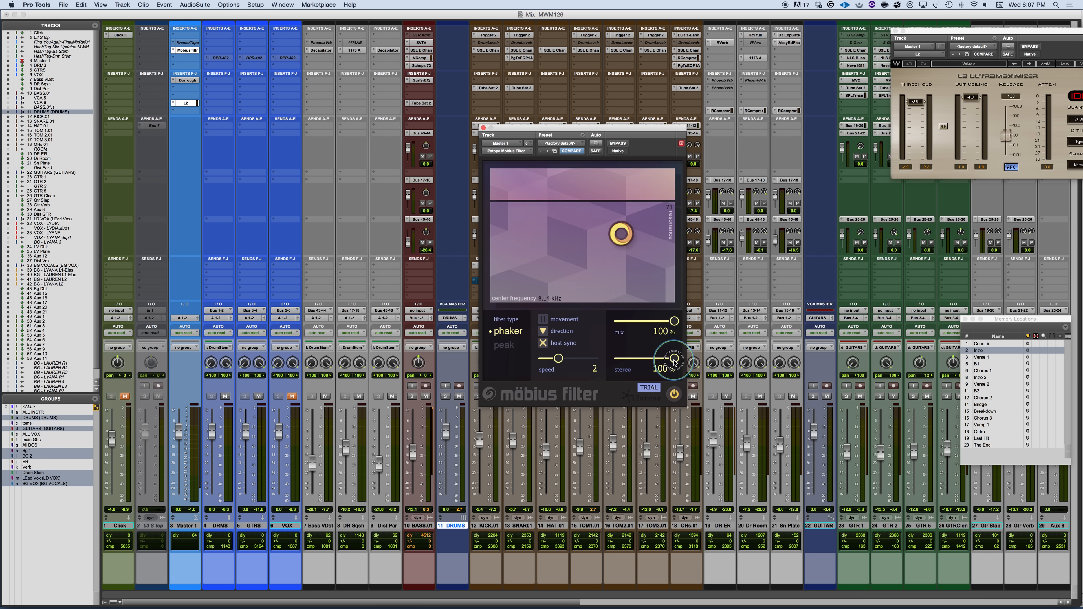
# Audition the phaker filter with stereo at 0%, and return the stereo and mix amounts to 100%
pyautogui.moveTo(678, 363); pyautogui.dragTo(597, 365)
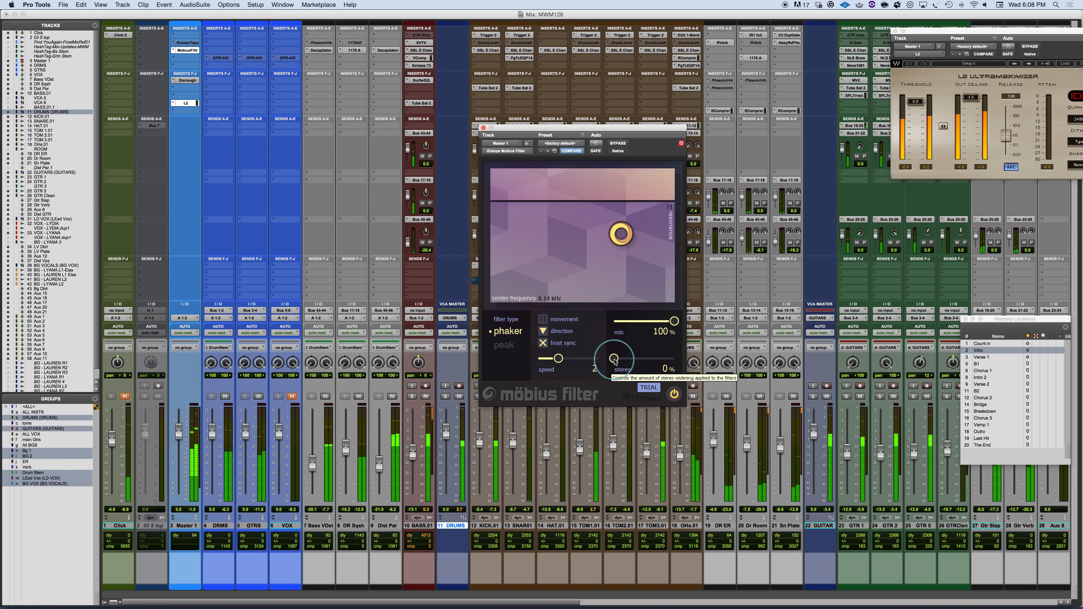
pyautogui.moveTo(614, 360); pyautogui.dragTo(690, 362)
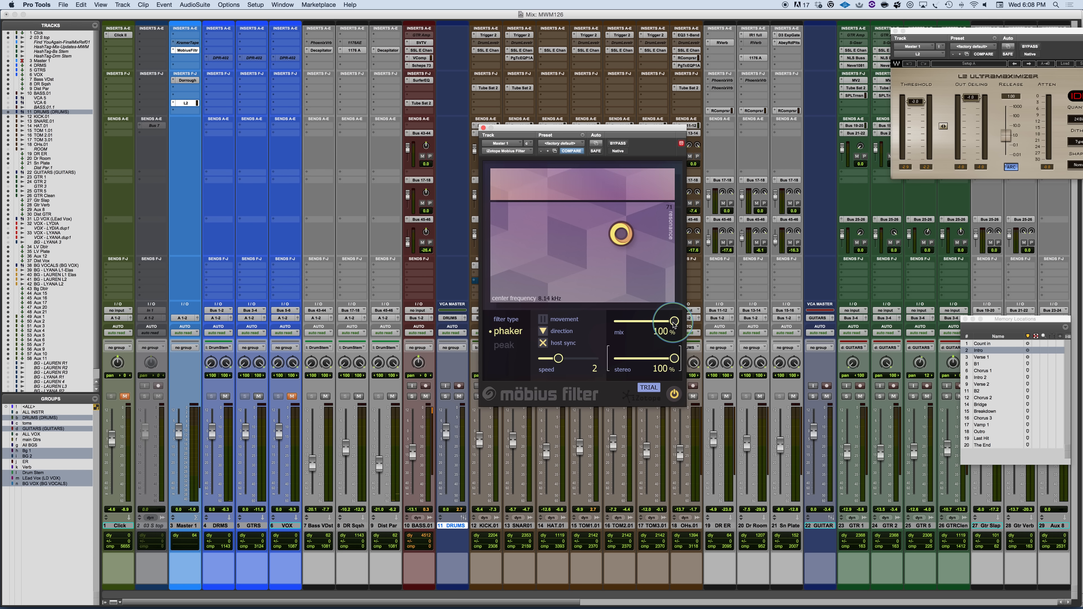
pyautogui.moveTo(674, 321)
pyautogui.mouseDown()
pyautogui.moveTo(627, 326)
pyautogui.moveTo(678, 325)
pyautogui.mouseUp()
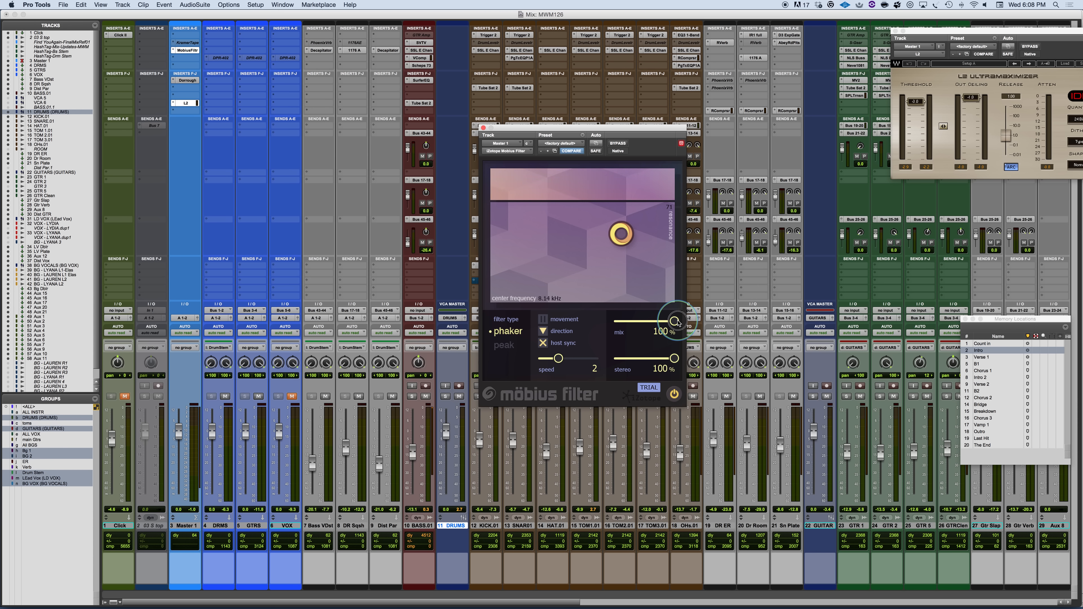
# Lower the phaker filter's mix amount to 0% and bring it back up to 100%
pyautogui.moveTo(679, 323); pyautogui.dragTo(363, 332)
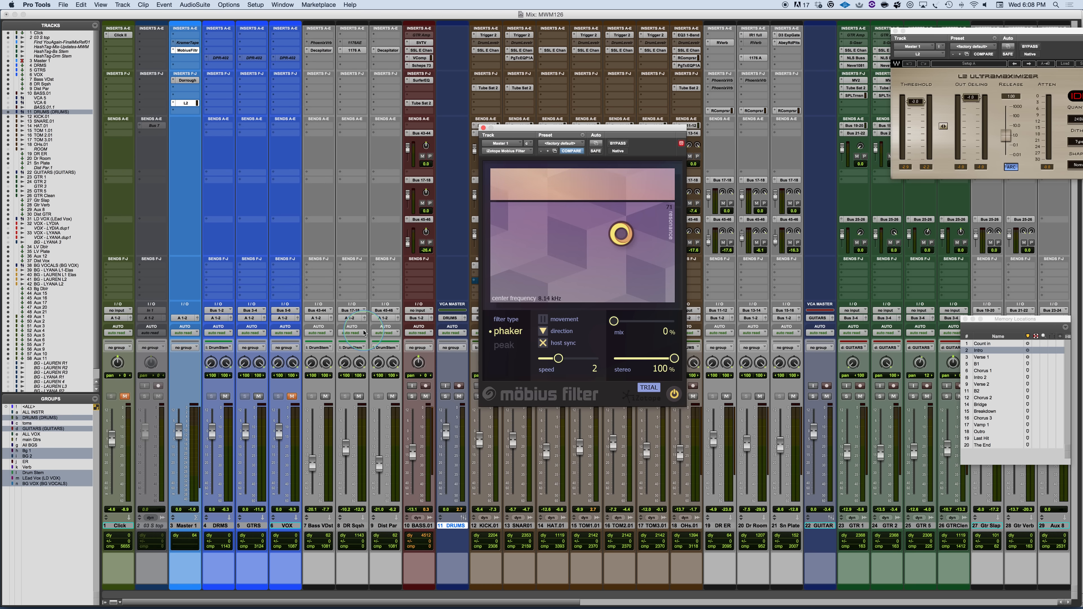
pyautogui.click(619, 322)
pyautogui.moveTo(619, 323); pyautogui.dragTo(658, 331)
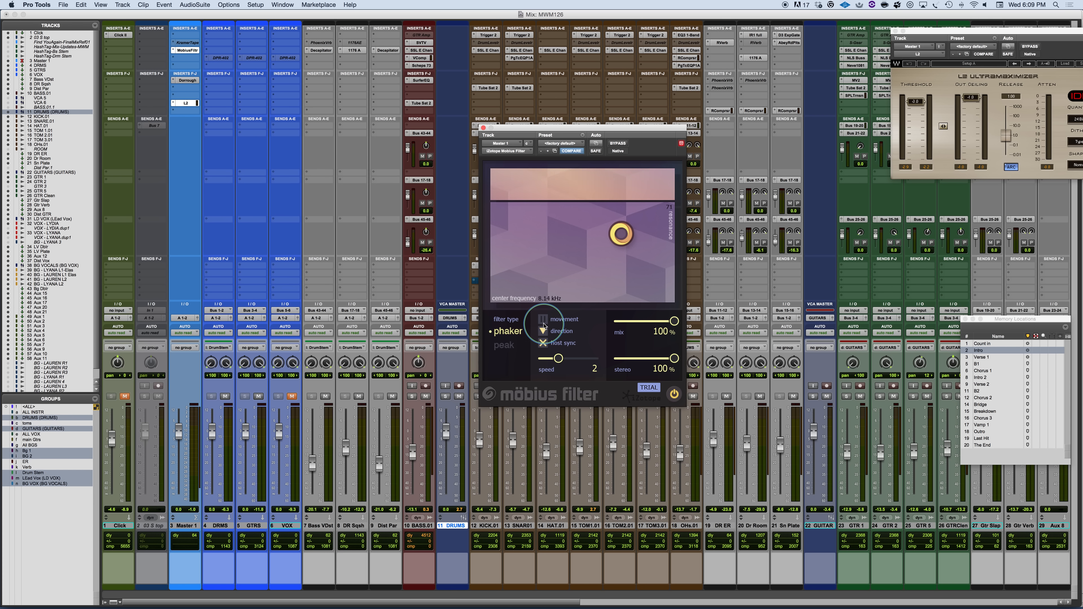
# Audition the mix while toggling the phaker filter's movement, and shift the filter window aside over the mixer
pyautogui.press('space')
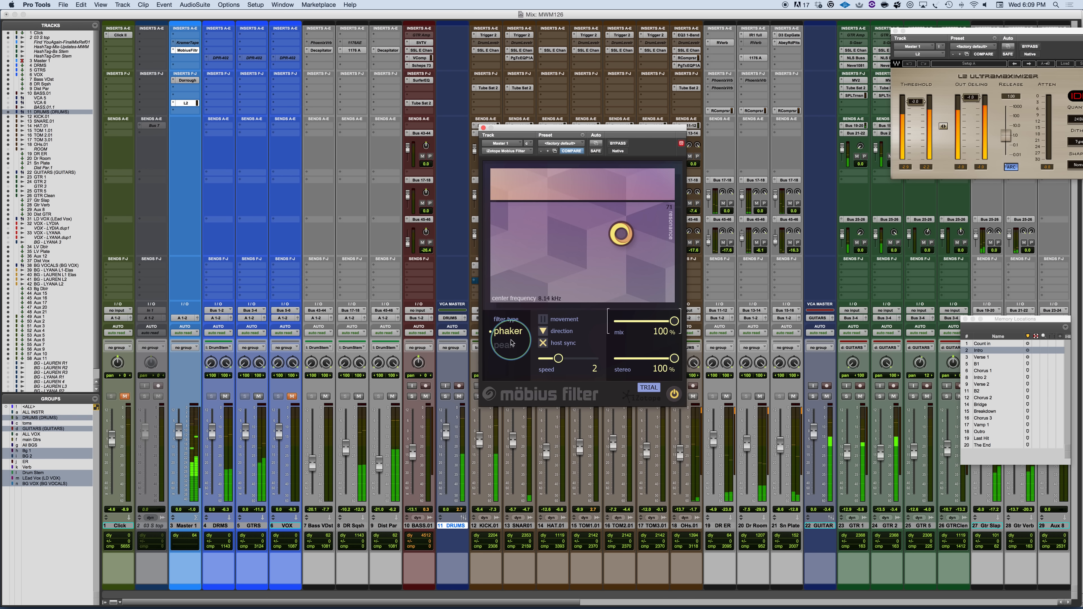
pyautogui.click(544, 321)
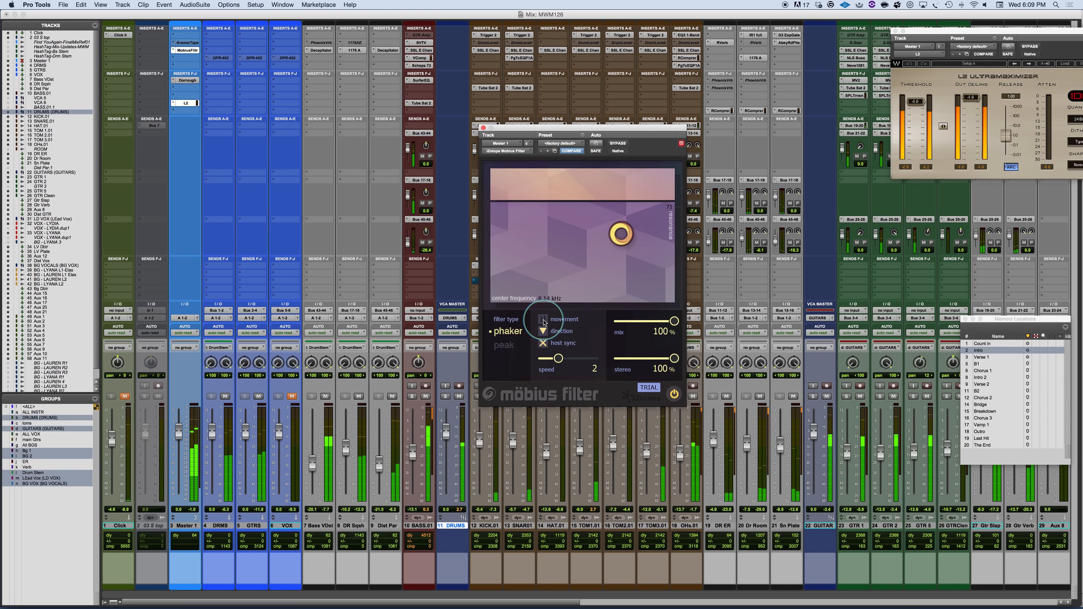
pyautogui.click(544, 321)
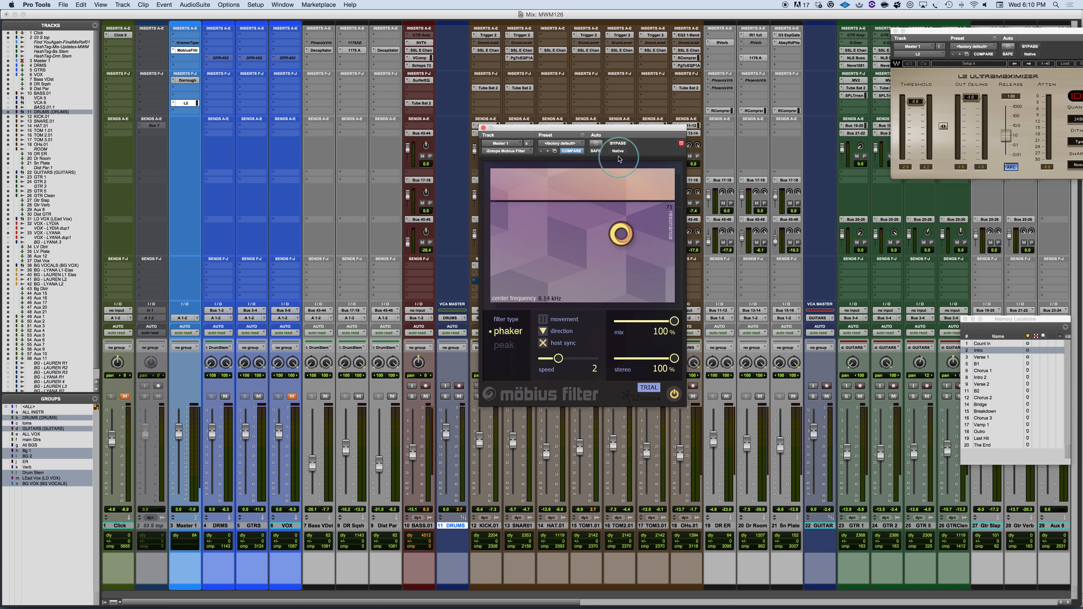
pyautogui.moveTo(642, 127); pyautogui.dragTo(565, 125)
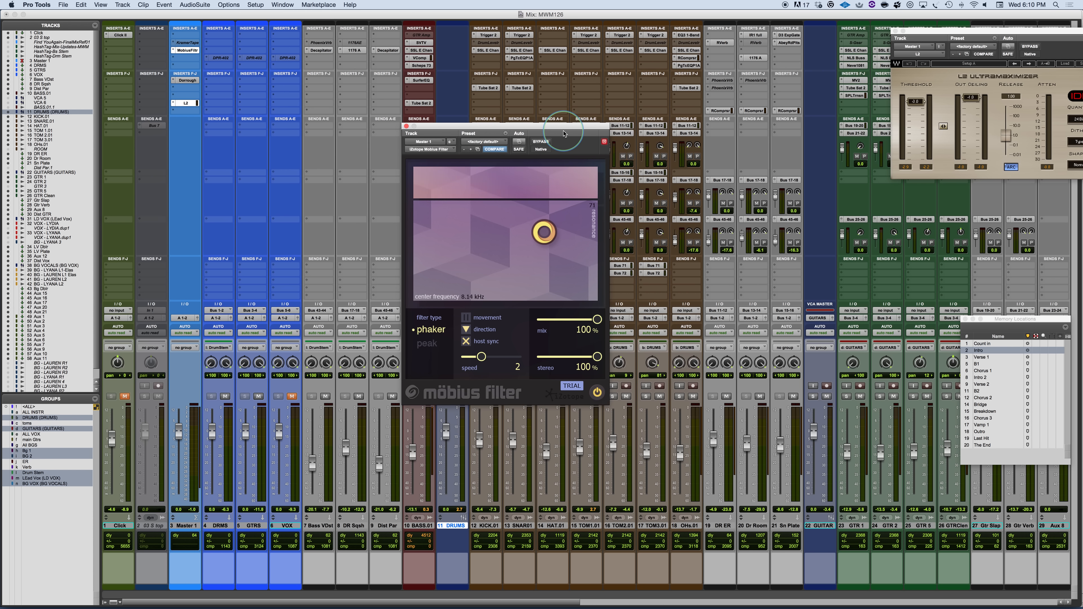